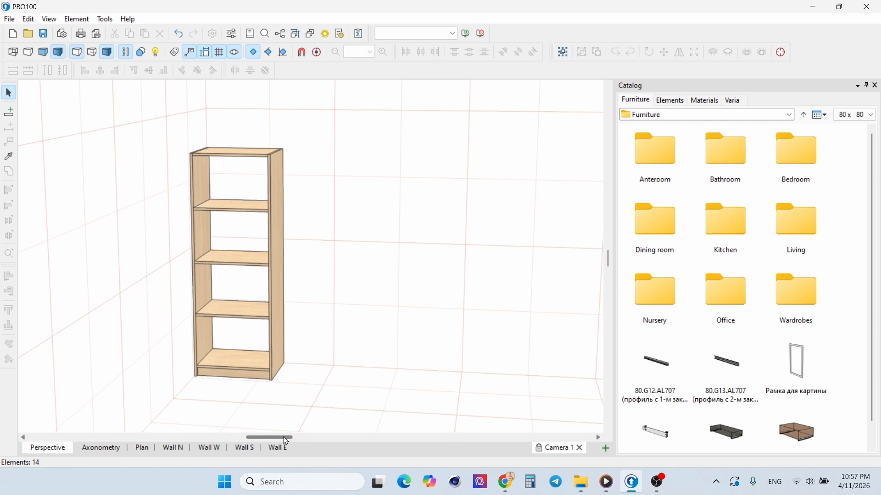
left_click_drag(284, 437, 295, 438)
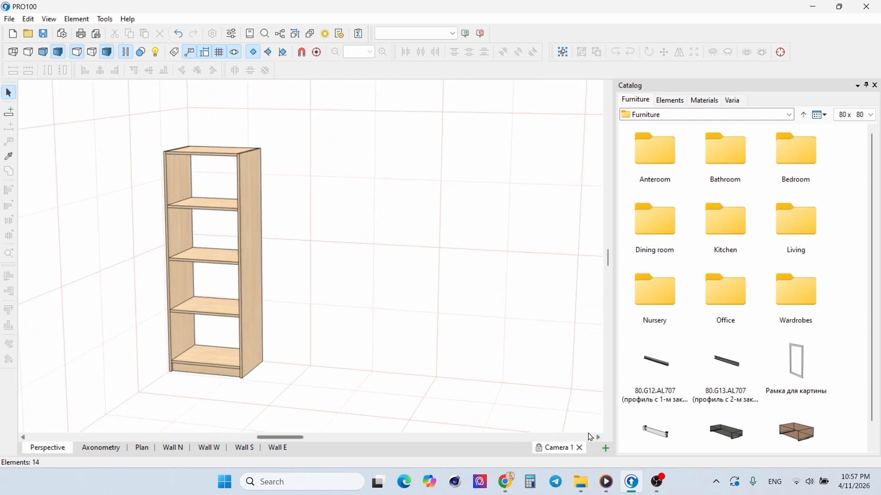
left_click(505, 481)
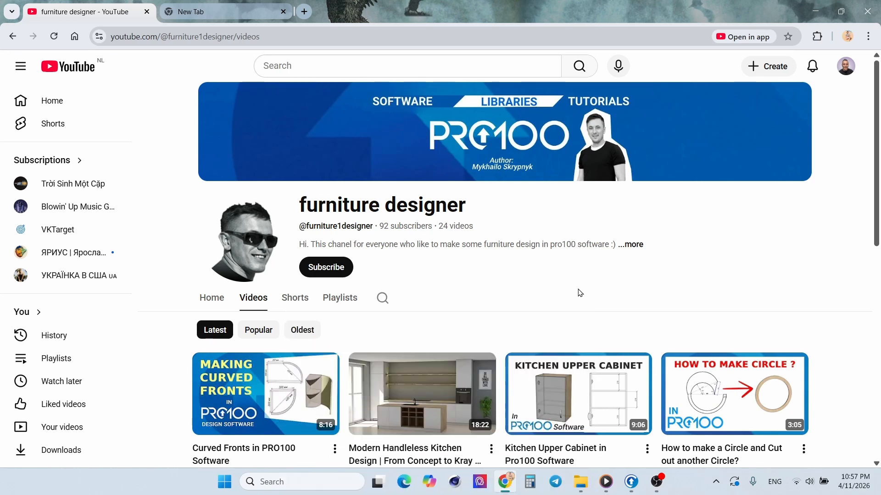
left_click(815, 11)
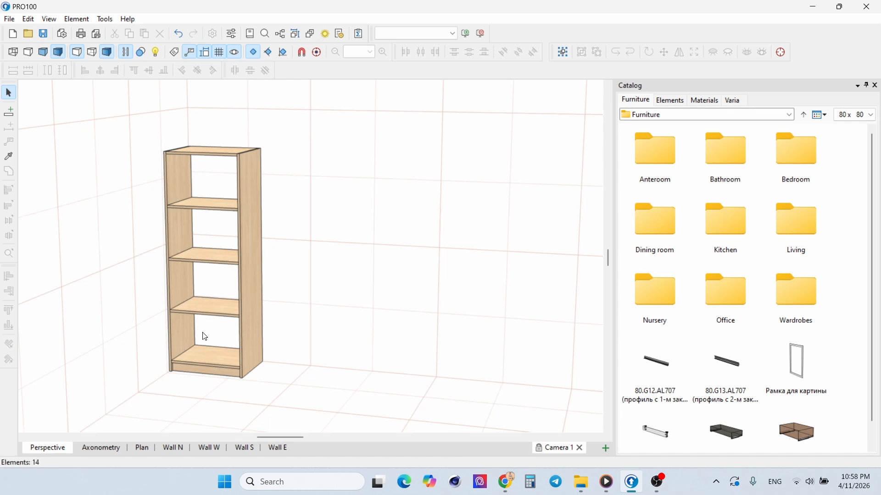
Step: Review the baseboard, shelf and side panel entries in the shelving unit's parts list report
left_click(359, 34)
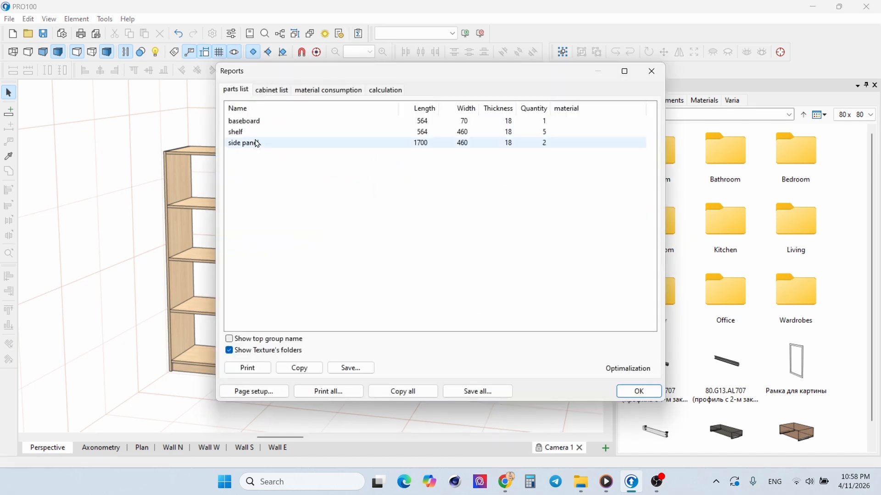
left_click(264, 122)
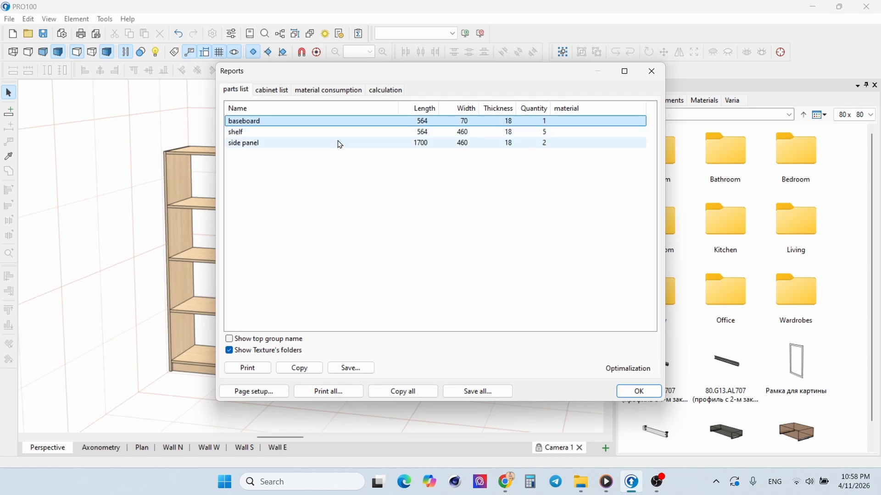
left_click(241, 133)
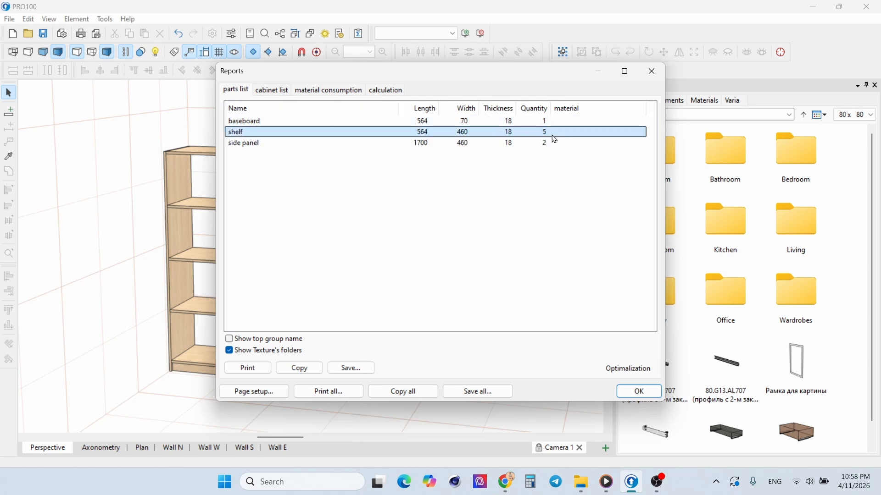
left_click_drag(357, 74, 472, 92)
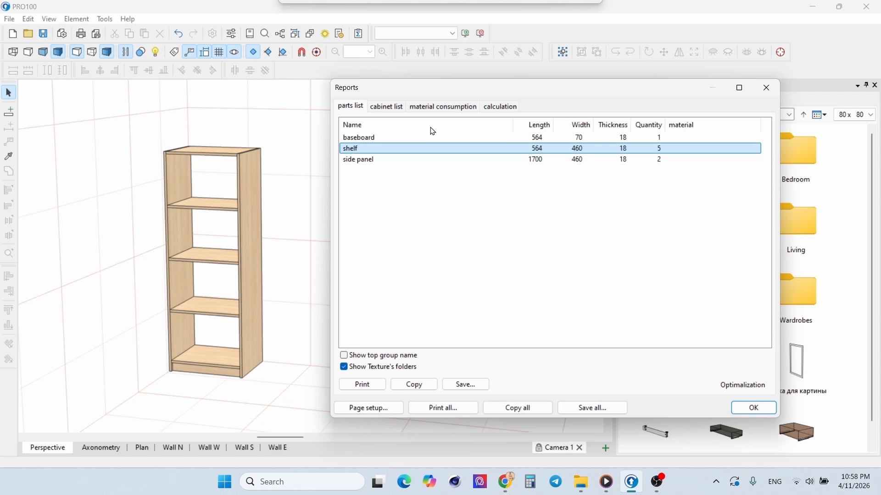
left_click(363, 161)
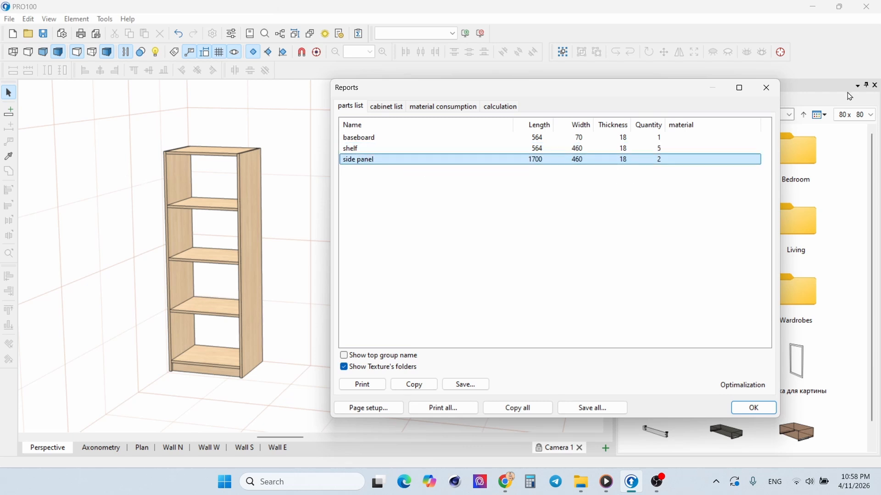
left_click(778, 87)
Step: Check the element name in the properties of the shelving unit's left side panel
double_click(173, 170)
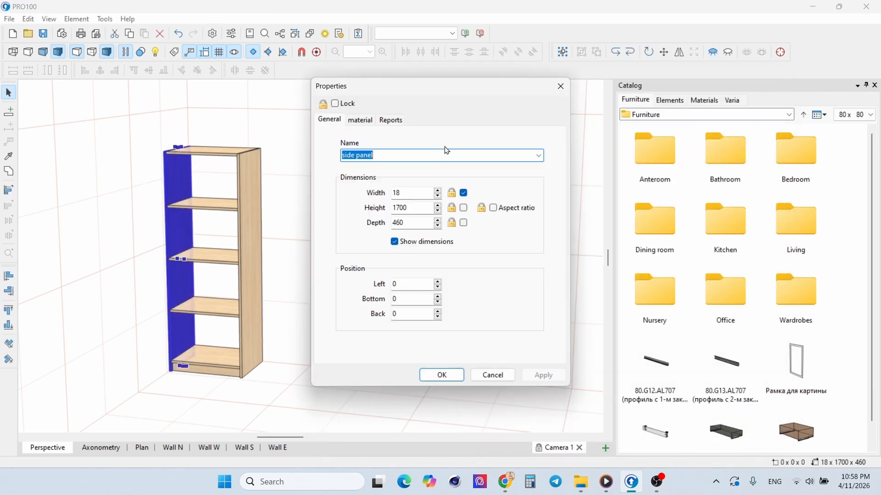
left_click_drag(381, 155, 332, 150)
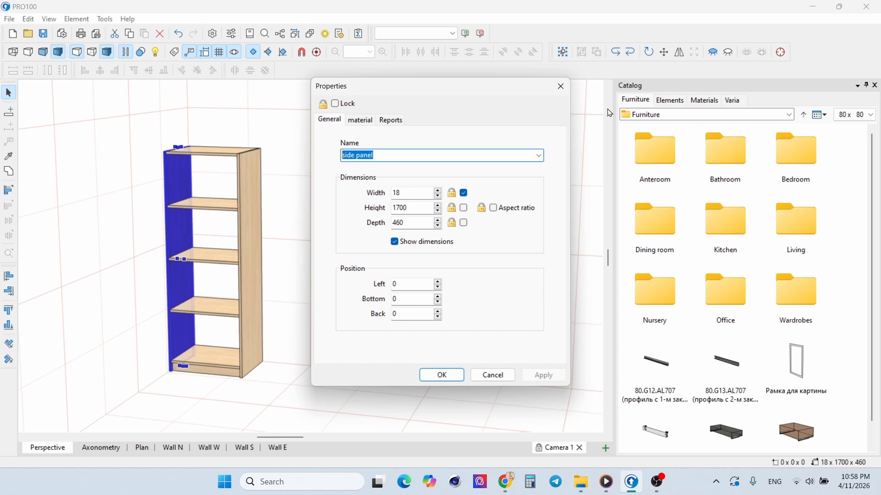
left_click(565, 86)
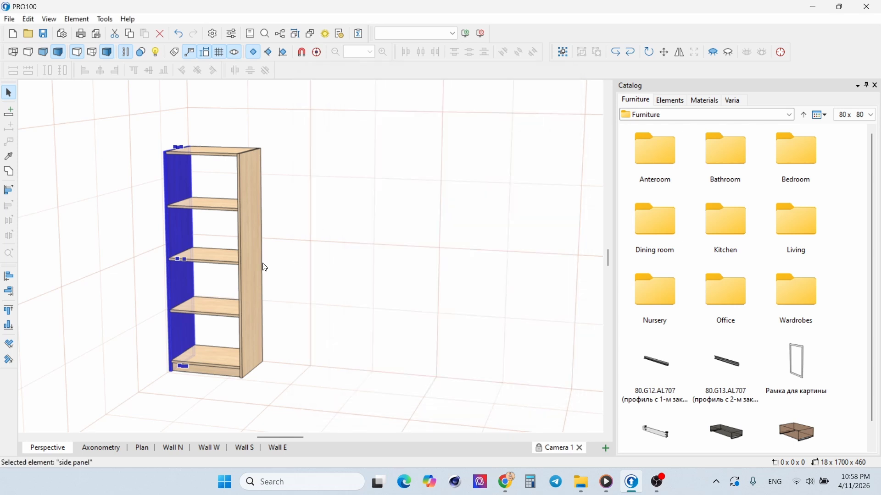
key("Escape")
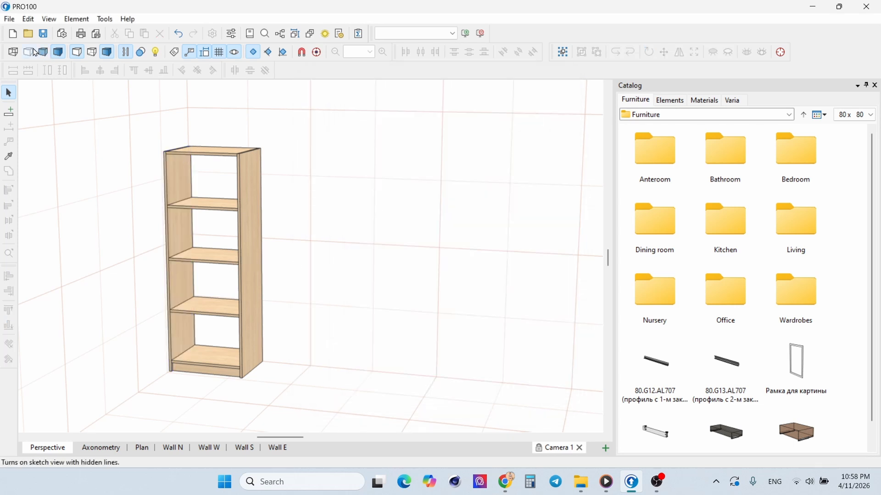
Step: Export the project for cutting optimization as a set named Shelves
left_click(9, 18)
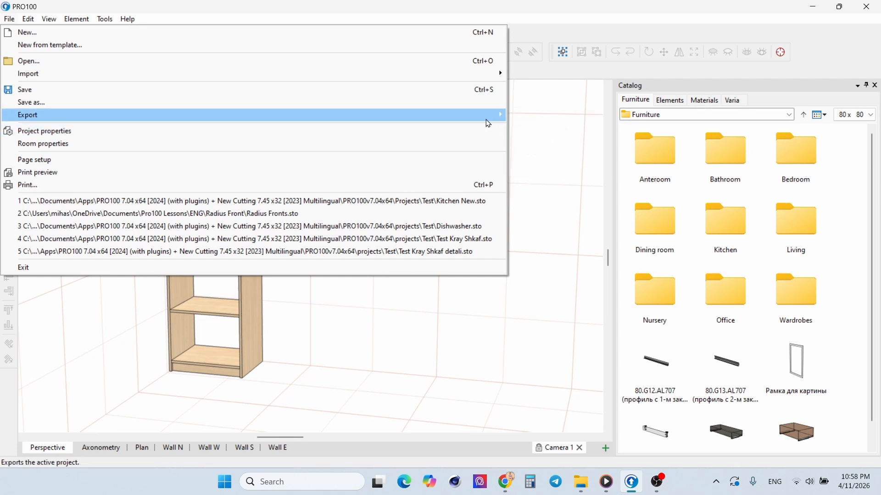
mouse_move(487, 120)
left_click(543, 125)
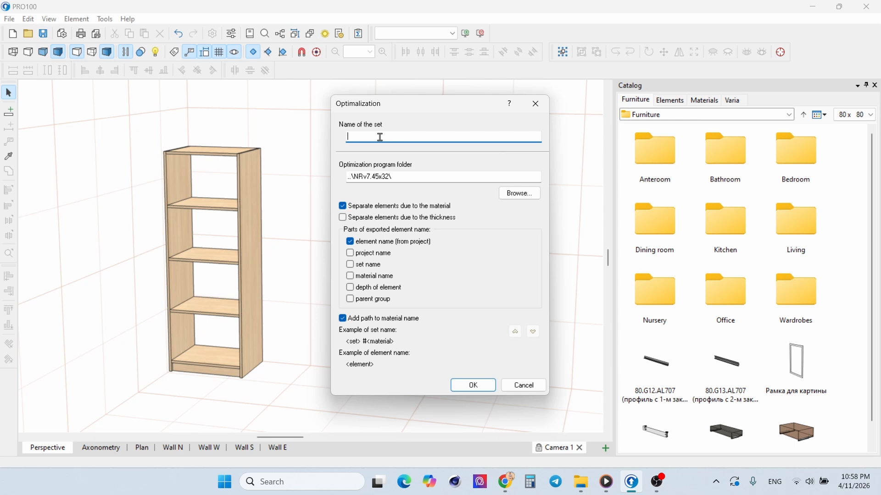
type("Shelves")
left_click(482, 387)
left_click(540, 283)
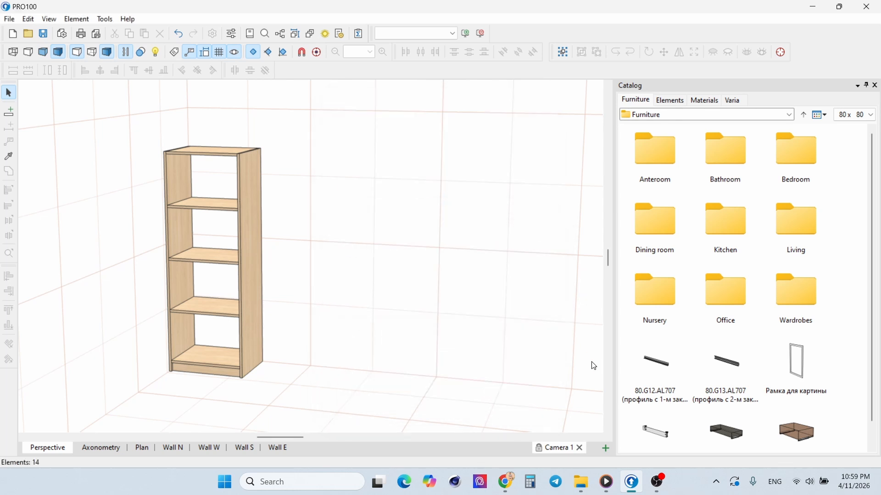
Step: Launch the rozkroj cutting application from the NRv7.45x32 folder and look over its list of sheets
left_click(580, 481)
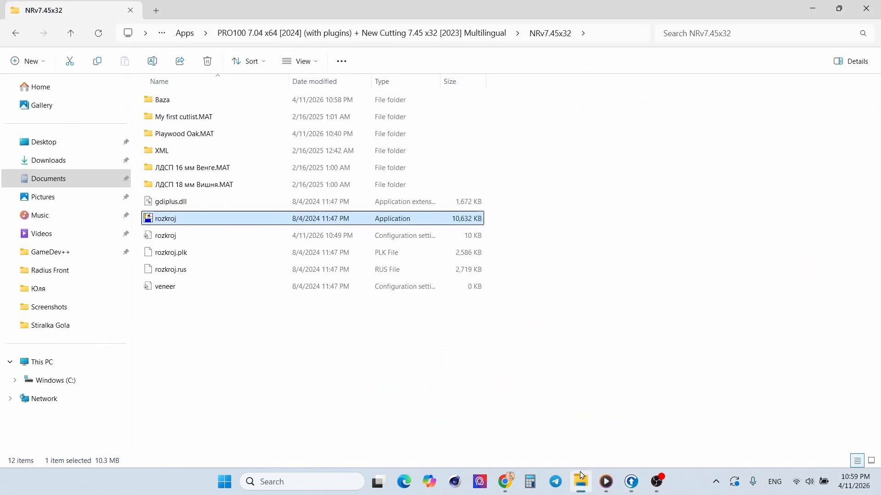
double_click(173, 223)
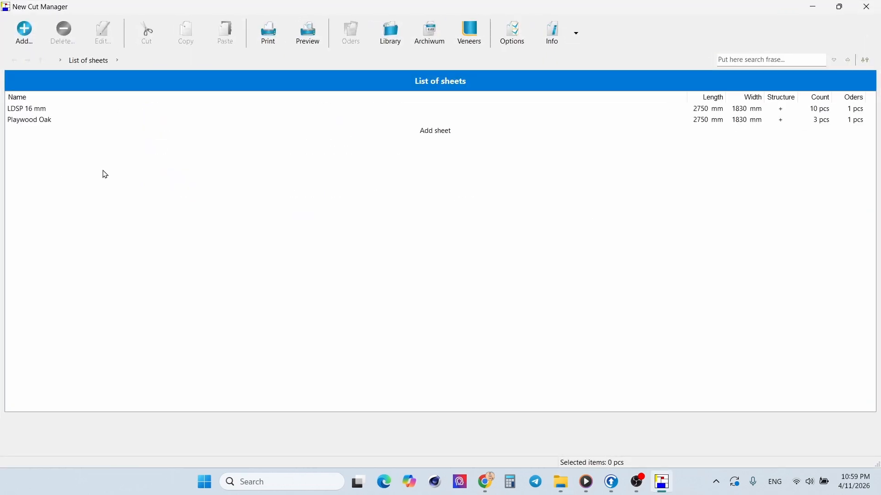
left_click(438, 132)
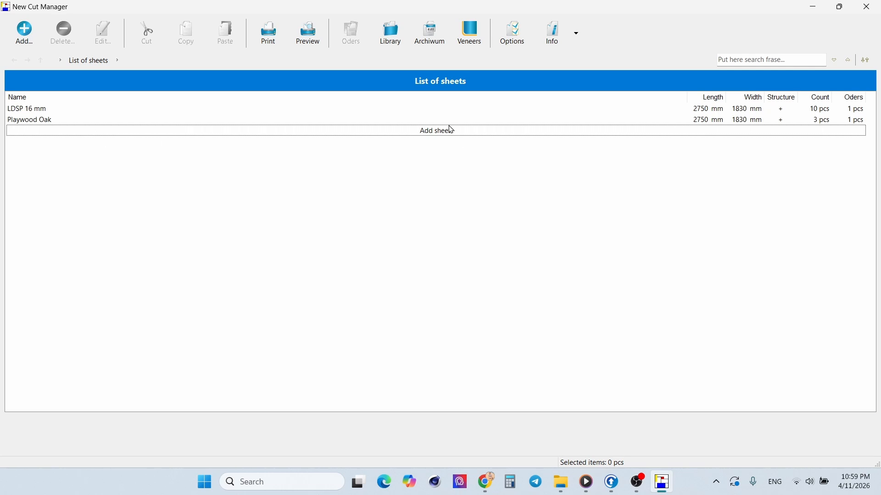
left_click(32, 120)
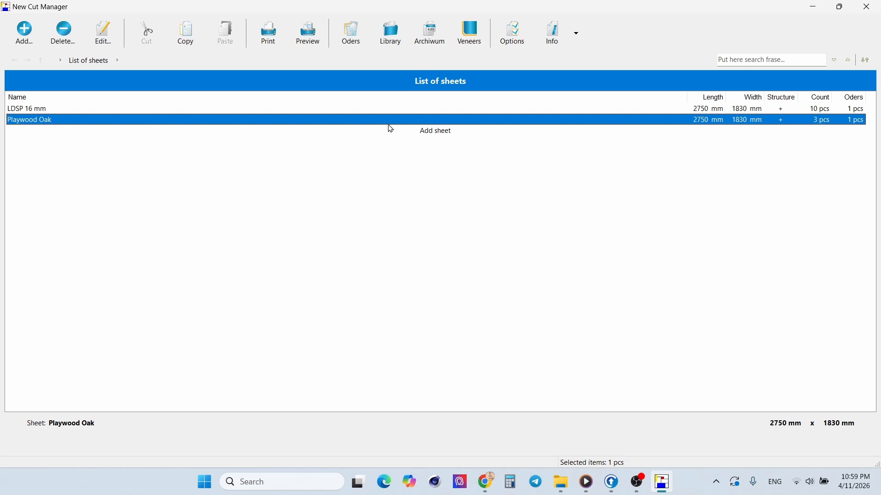
left_click(422, 183)
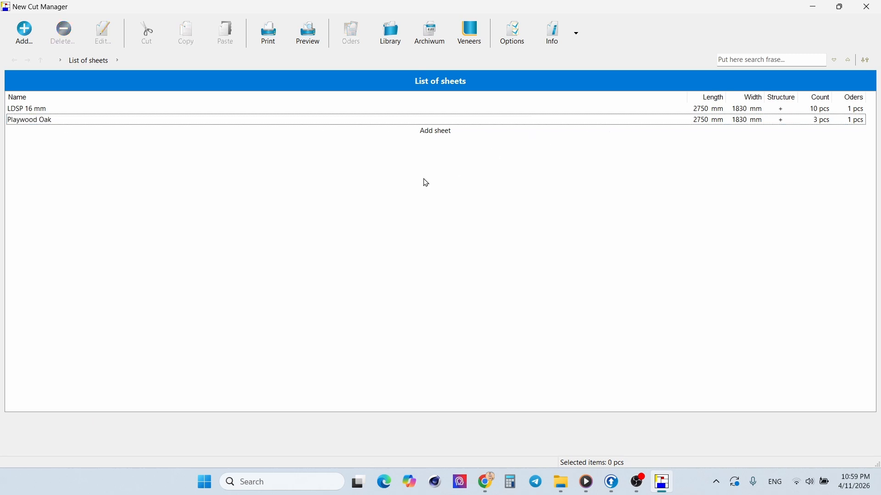
Step: Start a new sheet and name it Playwood Oak Natural
left_click(439, 132)
left_click(441, 133)
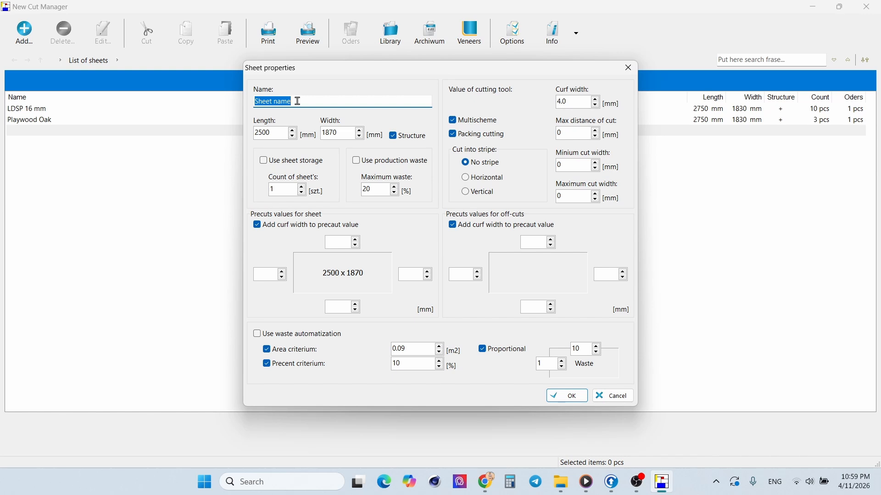
type("Playwood Oak")
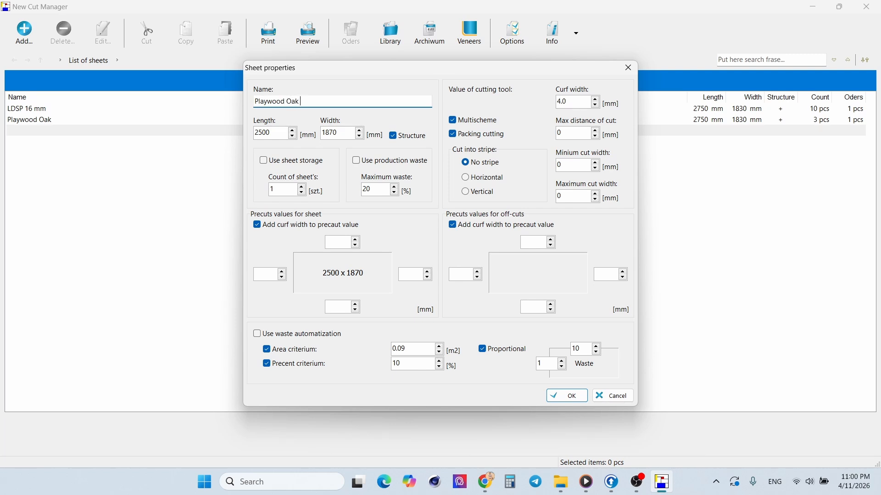
type("ural")
Step: Set the new sheet's length to 2750 mm, its width to 1830 mm and its sheet count to 3
double_click(276, 132)
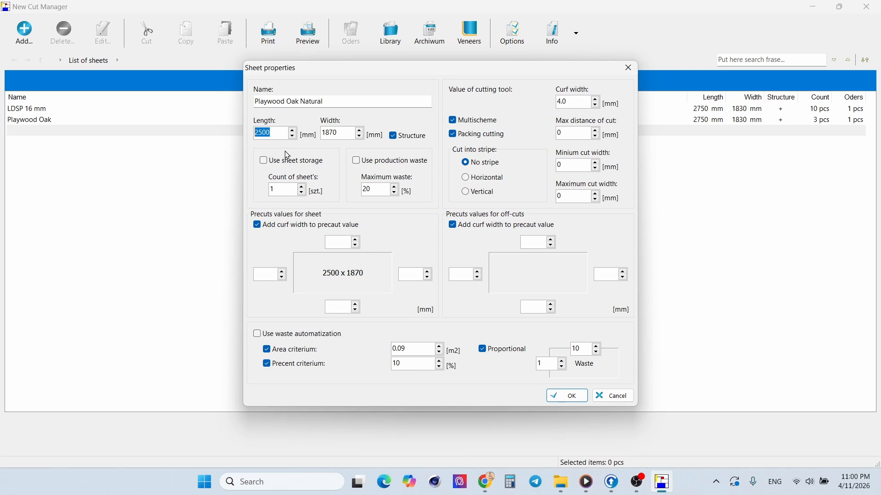
type("2750")
left_click(350, 131)
double_click(349, 134)
type("1830")
left_click(273, 191)
type("3")
left_click(574, 102)
Step: Set the sheet's precut values to 5 mm on all four sides and save the sheet
left_click(343, 245)
type("5")
left_click(266, 274)
type("5")
left_click(336, 307)
type("5")
left_click(405, 275)
type("5")
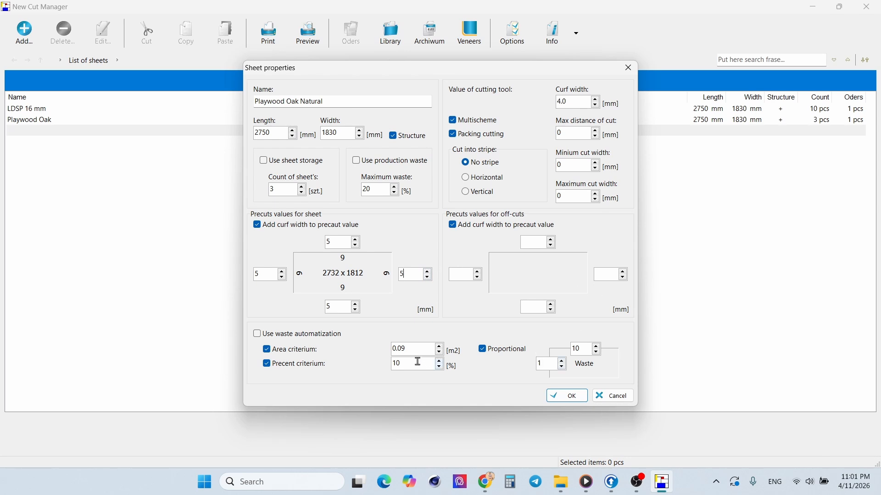
left_click(568, 396)
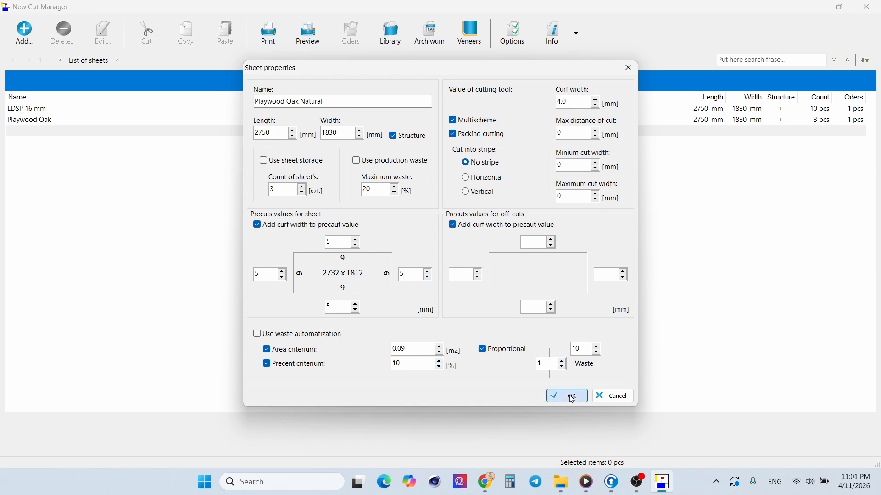
Step: Add a set named Shelves list to the Playwood Oak Natural sheet and select the Shelves set in the library
double_click(126, 131)
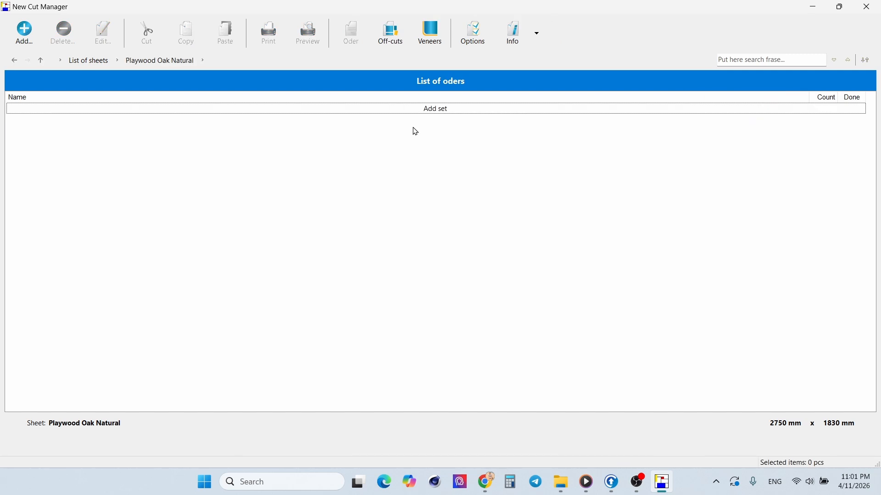
left_click(435, 110)
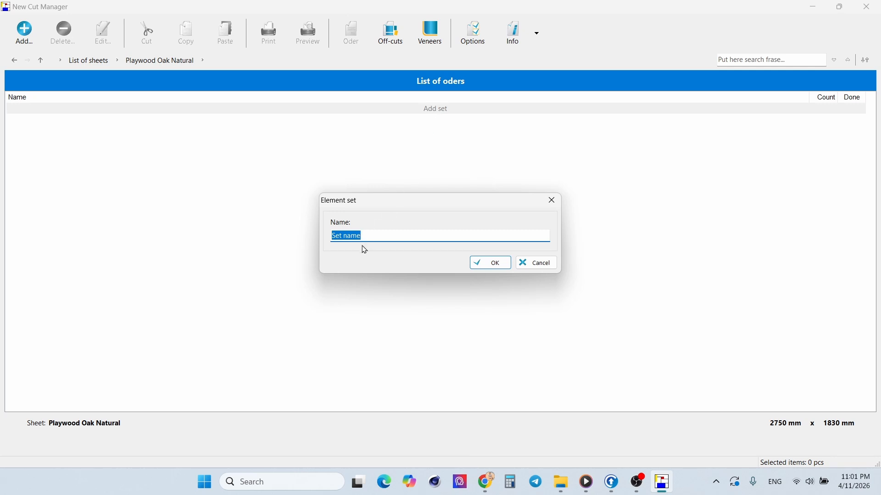
type("Shelves list")
left_click(497, 266)
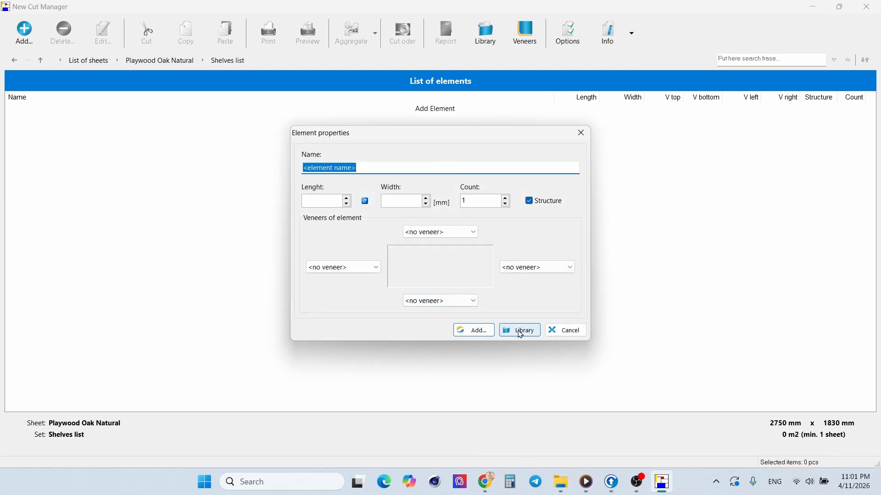
left_click(522, 332)
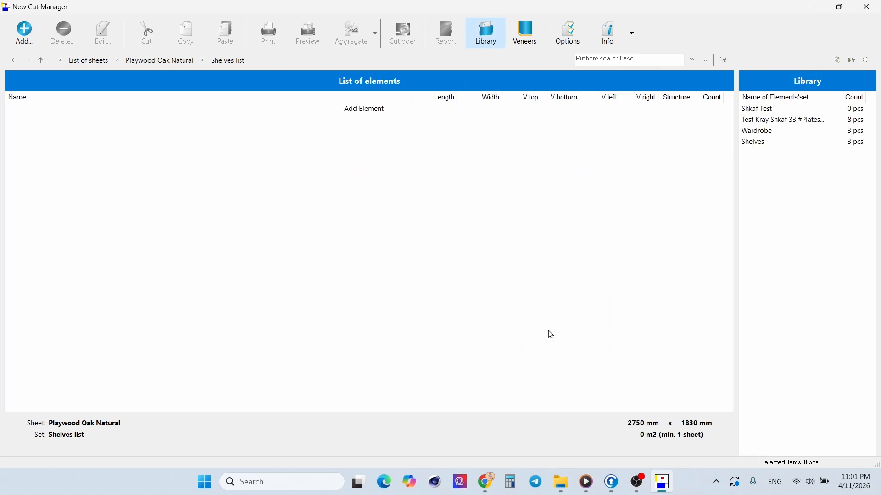
left_click(762, 142)
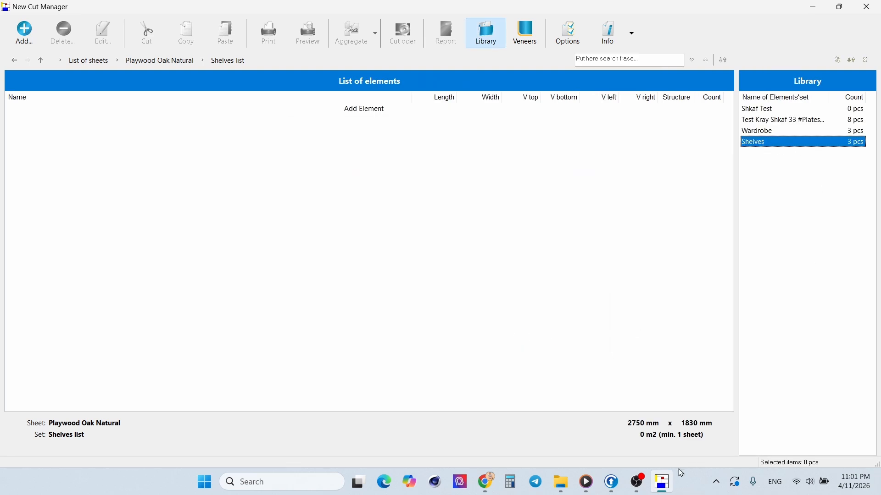
Step: Switch to PRO100 and review the shelving unit's baseboard, side panel and shelf entries in the parts list report
left_click(611, 482)
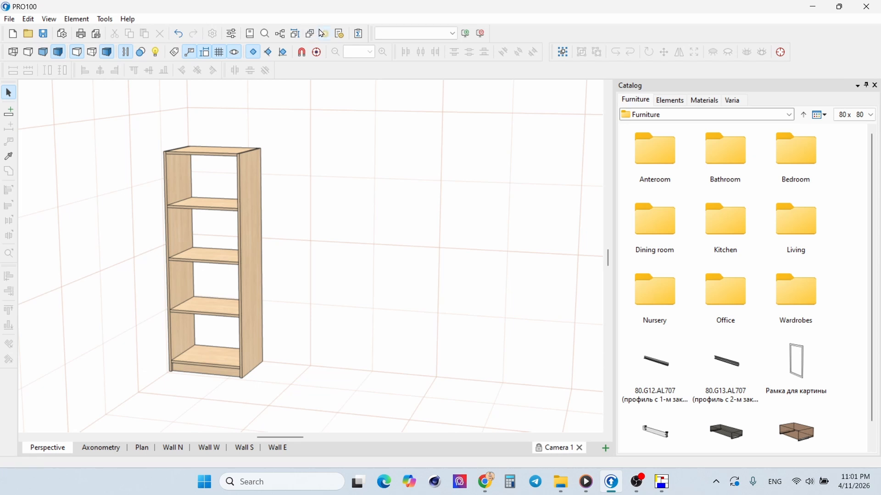
left_click(359, 33)
left_click(357, 137)
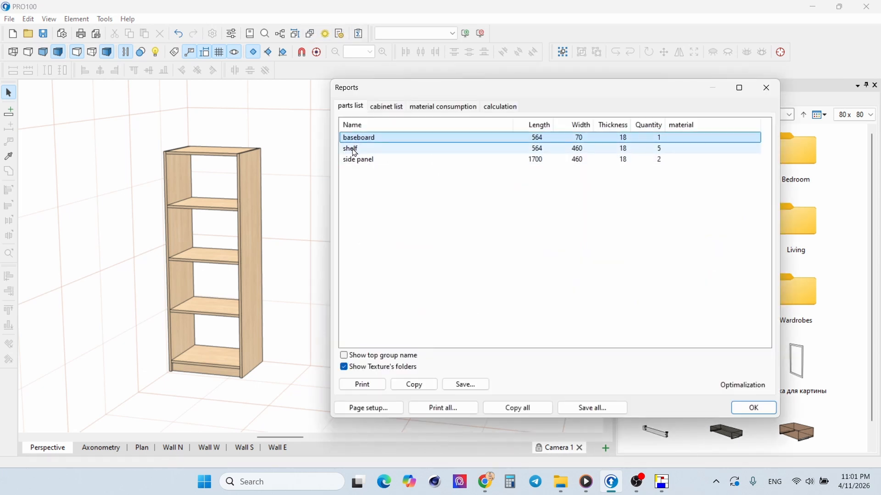
left_click(359, 160)
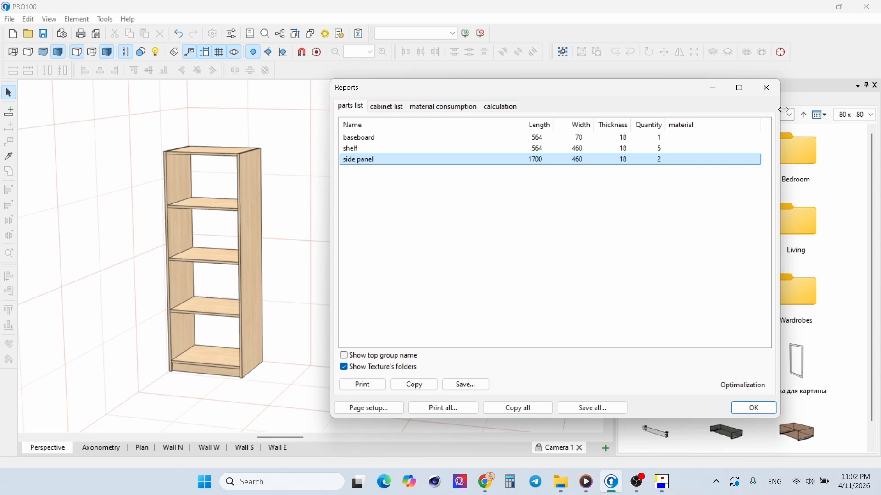
left_click(362, 149)
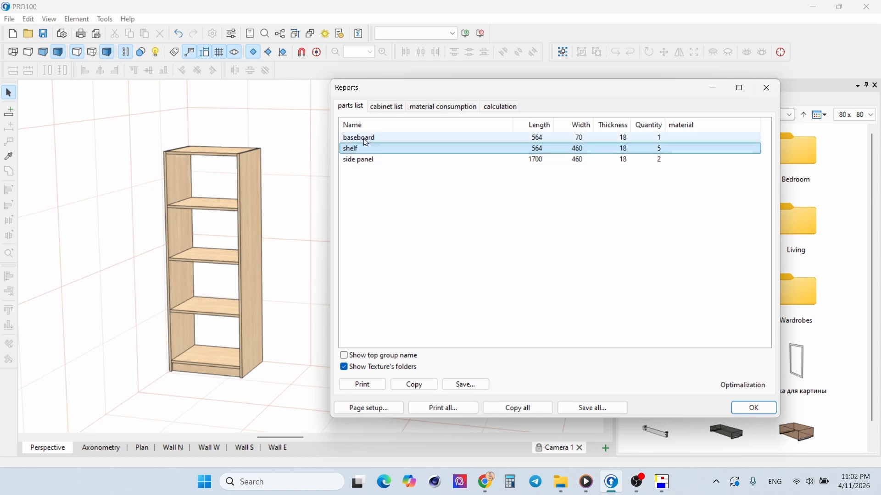
left_click(363, 139)
left_click(766, 88)
Step: Switch to New Cut Manager and add the elements of the library's Shelves set to Shelves list
left_click(662, 482)
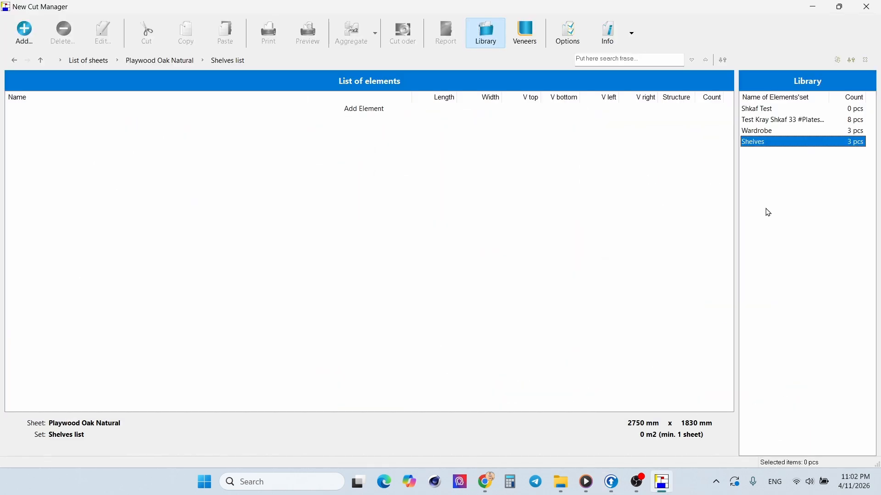
double_click(764, 143)
left_click(497, 273)
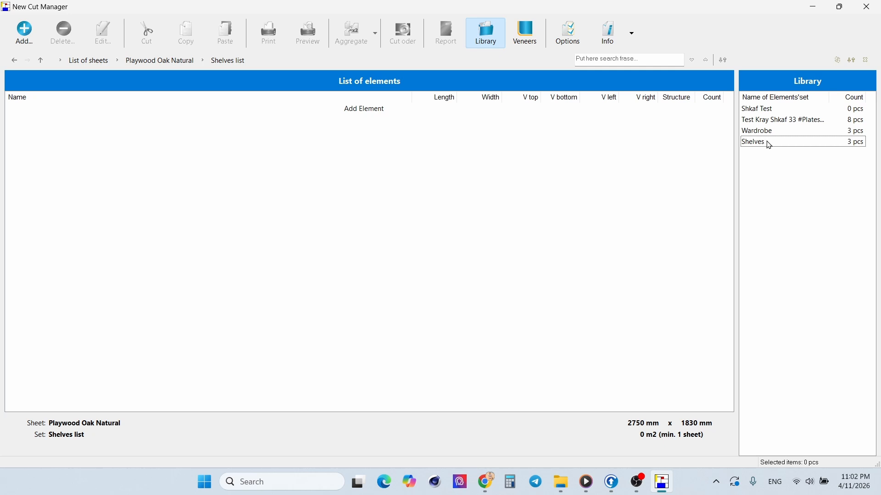
double_click(766, 143)
left_click(480, 273)
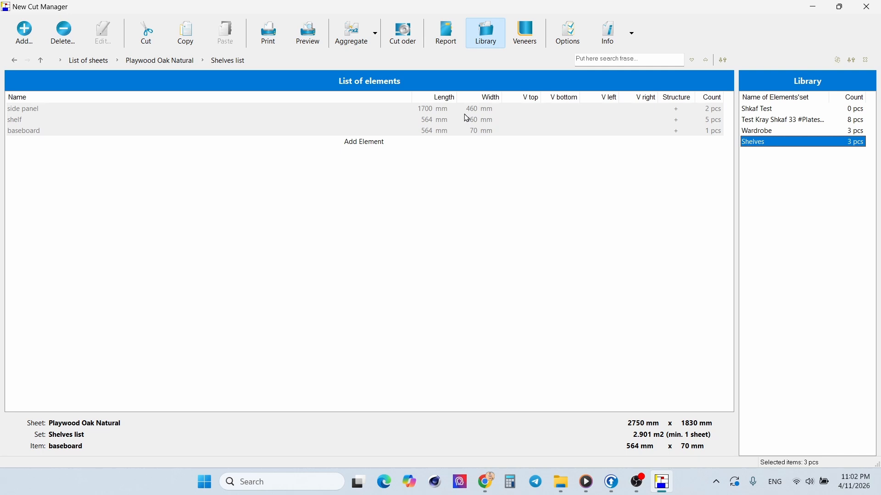
Step: Calculate the cutting layout for Shelves list, preview its scheme and inspect the dimensions of the waste pieces
left_click(410, 33)
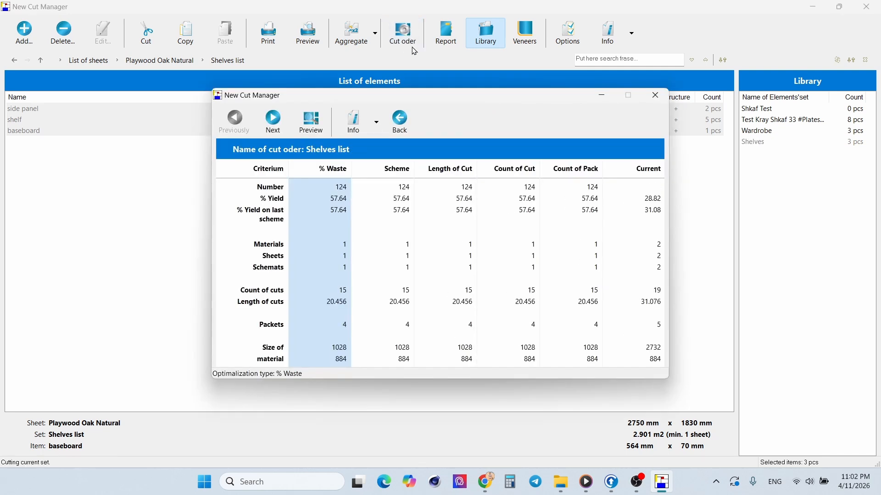
left_click(312, 122)
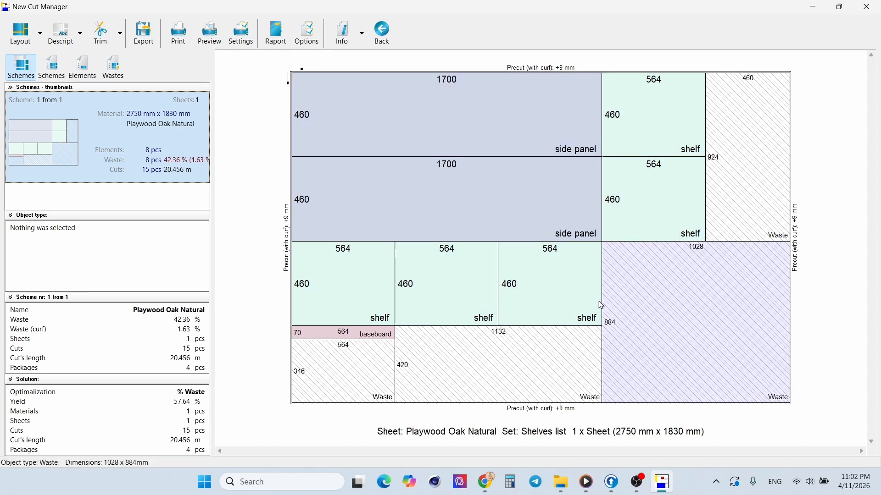
left_click(753, 258)
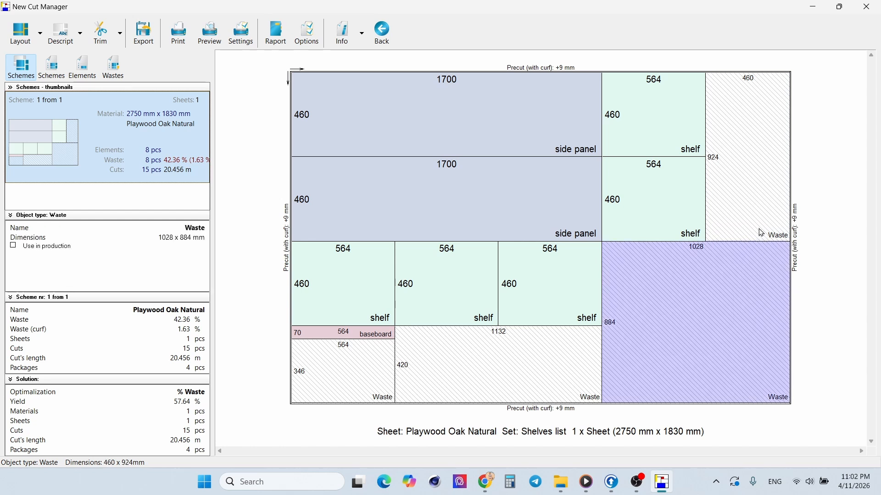
left_click(758, 199)
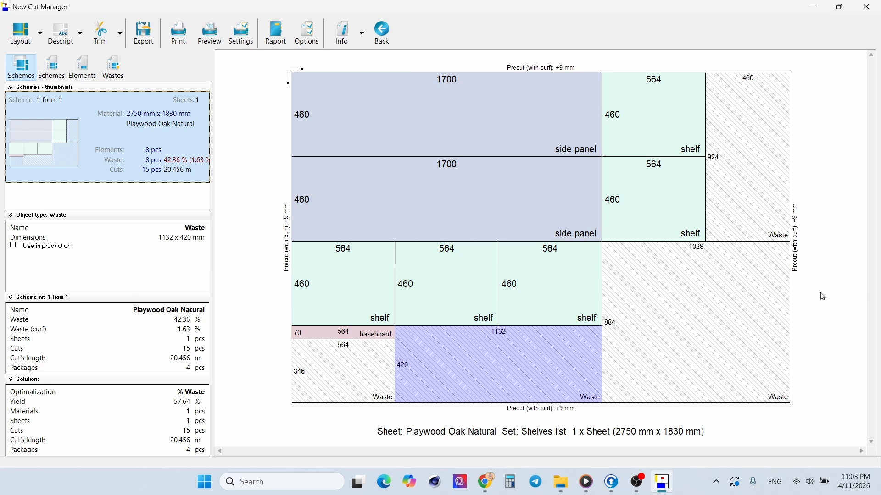
Step: Switch to Chrome to view the furniture designer YouTube channel's videos
left_click(485, 481)
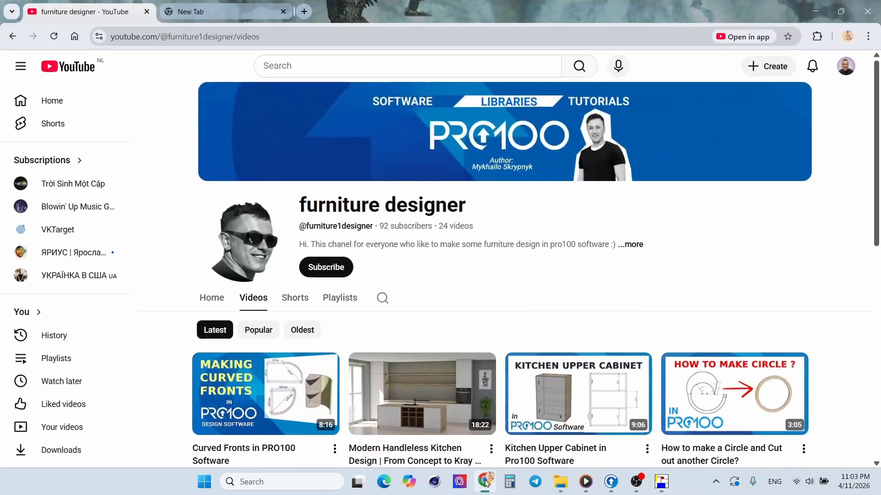